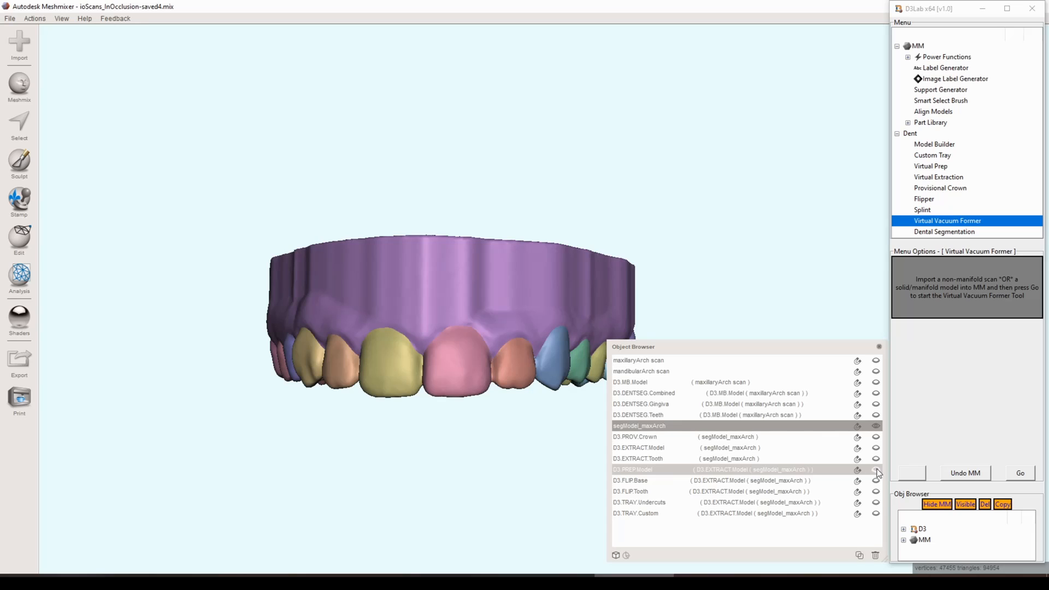
Show D3.PREP.Model in place of segModel_maxArch and examine the prepared tooth and the extraction site
left_click(876, 470)
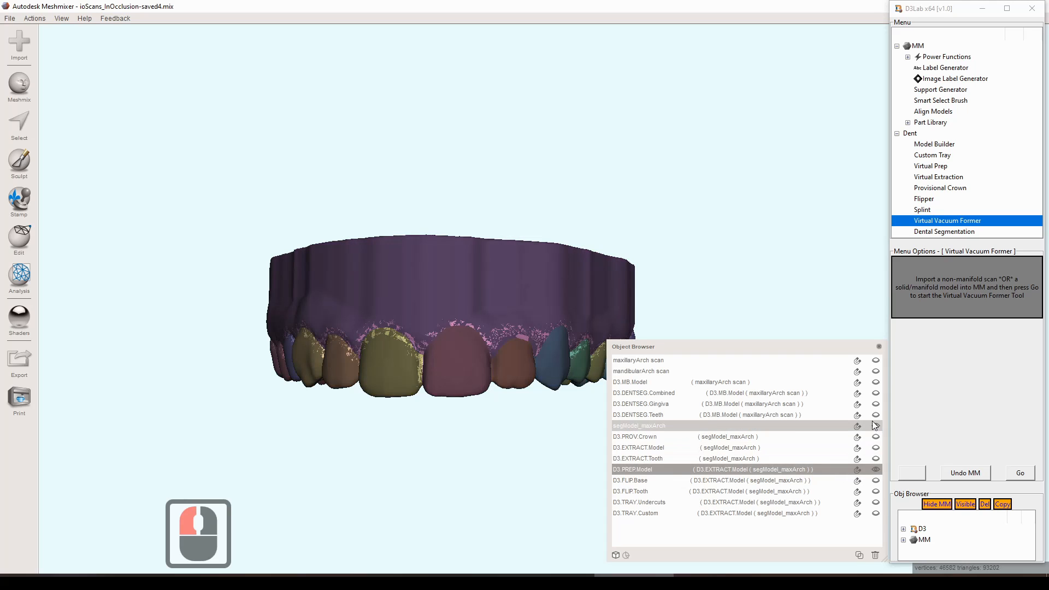
left_click(877, 425)
right_click_drag(557, 354, 531, 382)
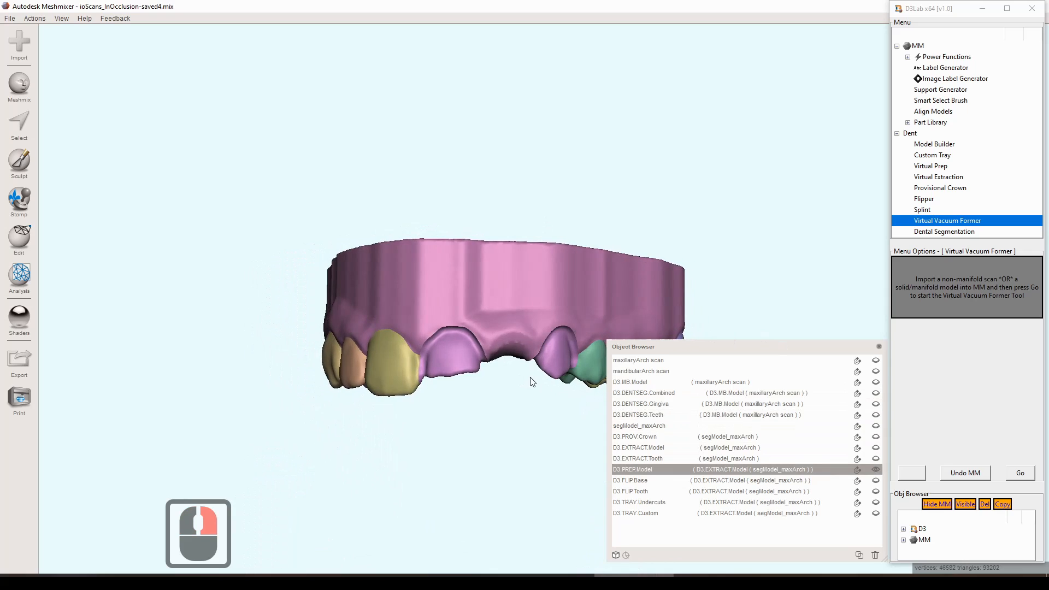
Hide D3.PREP.Model and display segModel_maxArch again, seen from the front
left_click(876, 470)
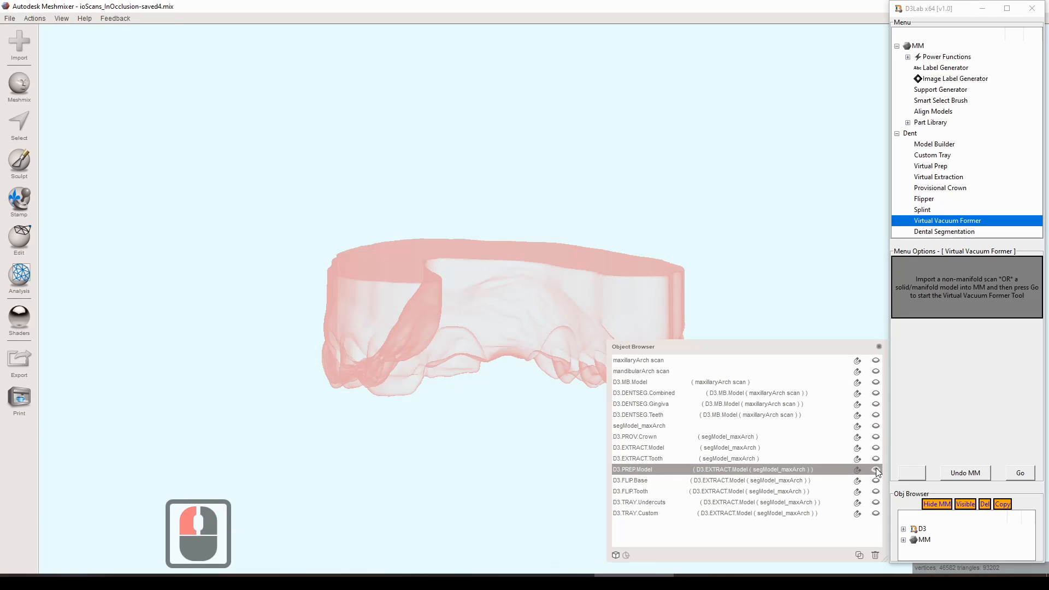
left_click(875, 427)
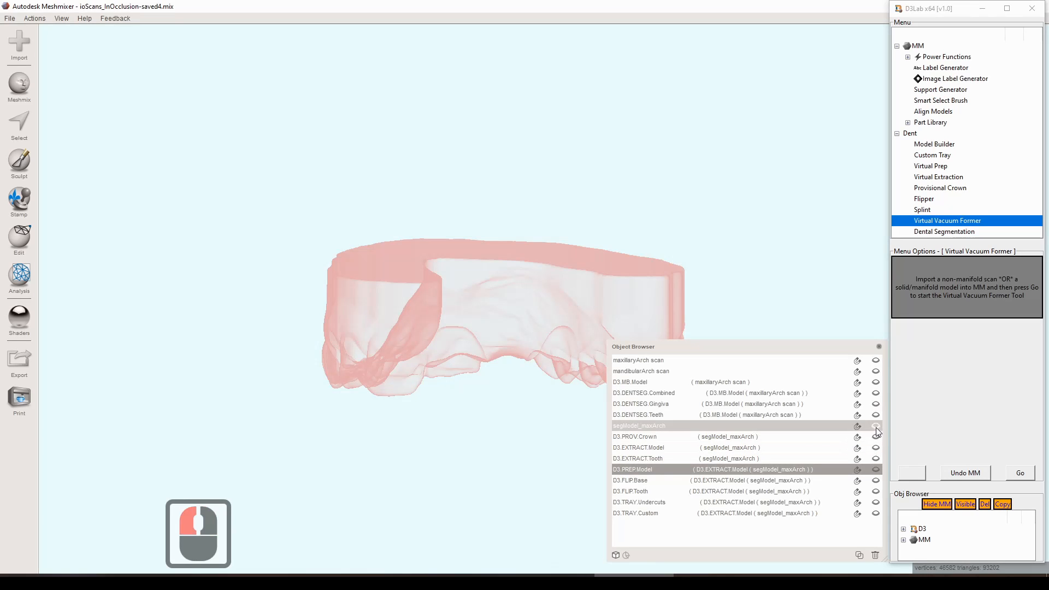
left_click(830, 426)
scroll(498, 340, "down", 4)
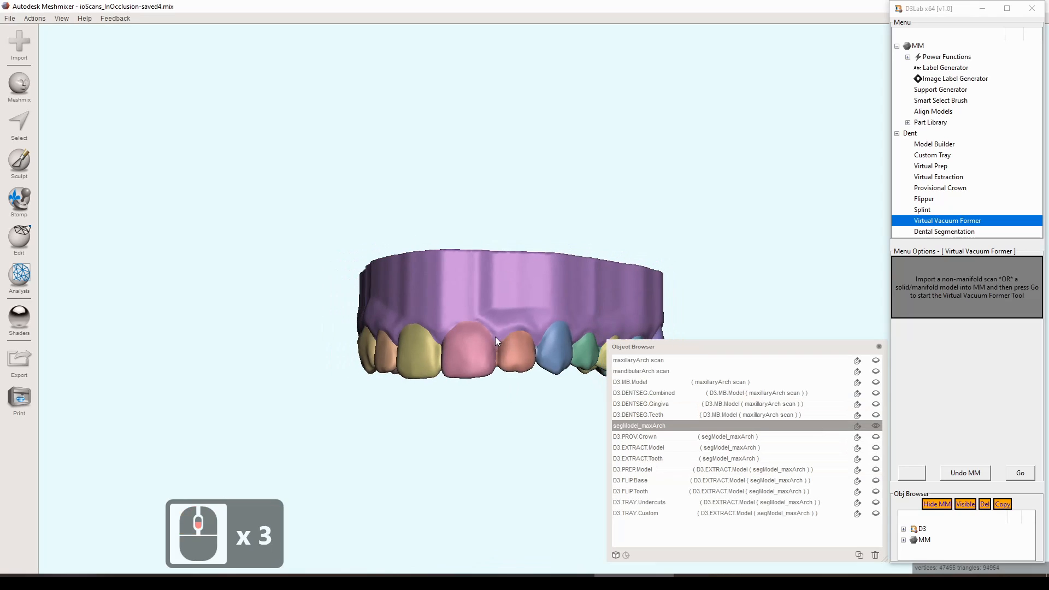
key("c")
right_click_drag(515, 324, 592, 294)
middle_click_drag(592, 293, 575, 271)
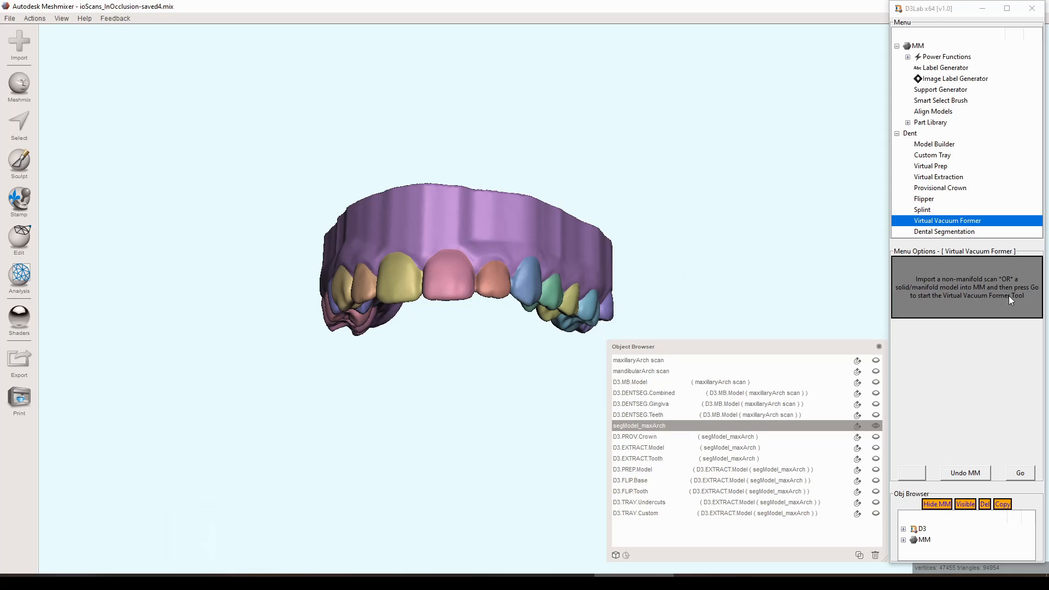
Start the Virtual Vacuum Former on segModel_maxArch and advance to the border outline stage without adding attachments, extractions or a waxup
left_click(1022, 474)
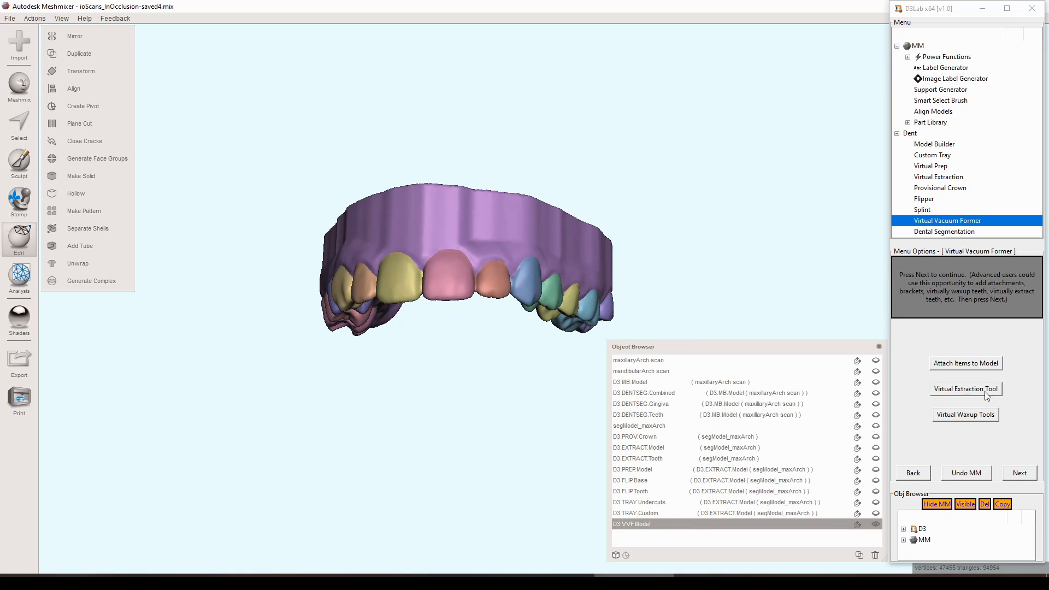
left_click(1019, 474)
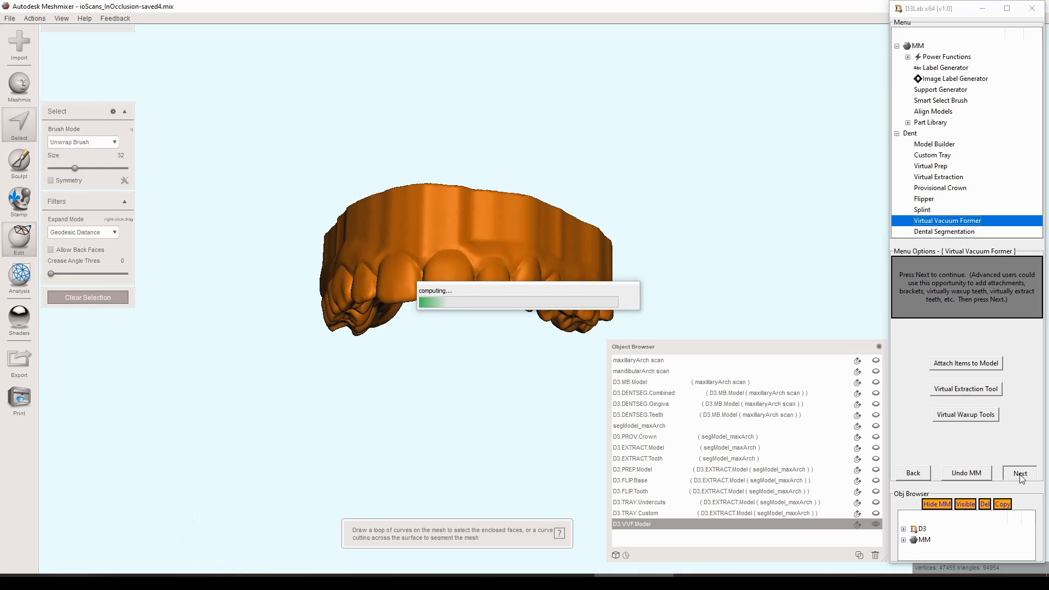
left_click(1020, 474)
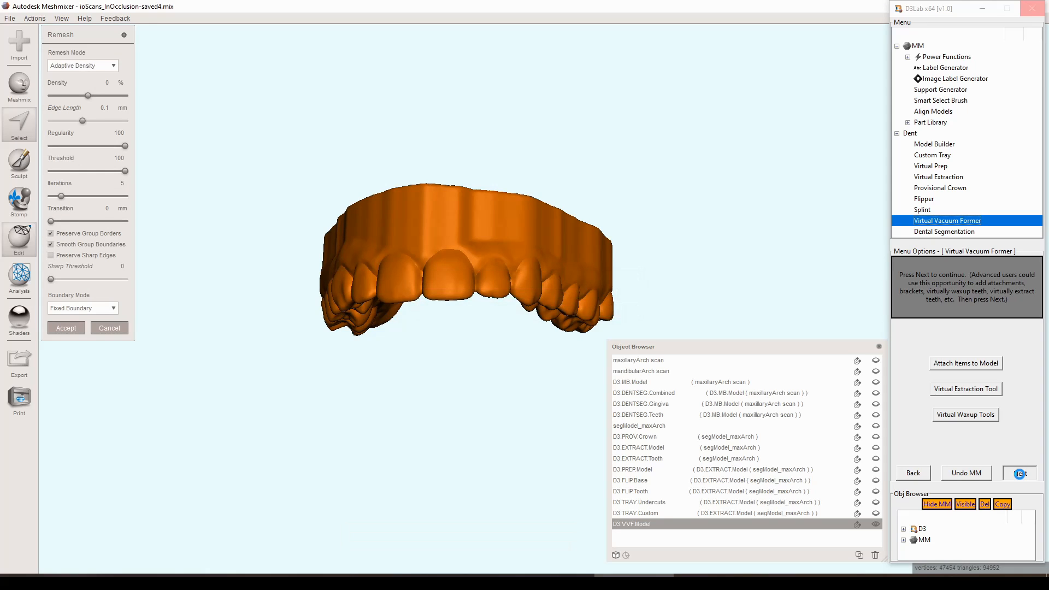
left_click(1019, 474)
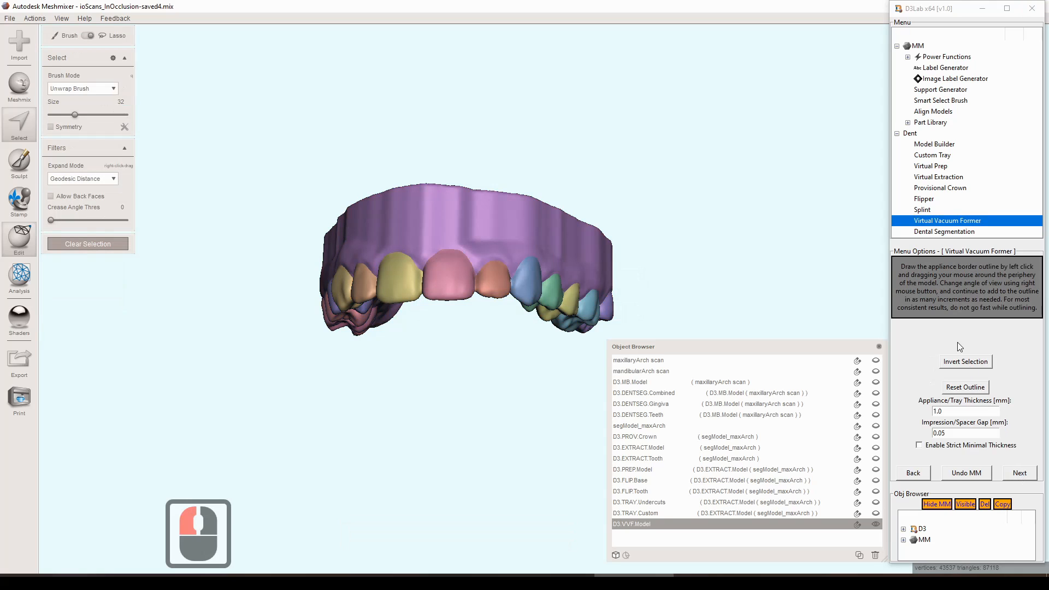
Draw the facial part of the appliance border along the gumline from the yellow central incisor to the green premolar
right_click_drag(562, 248, 513, 208)
right_click_drag(470, 331, 482, 240)
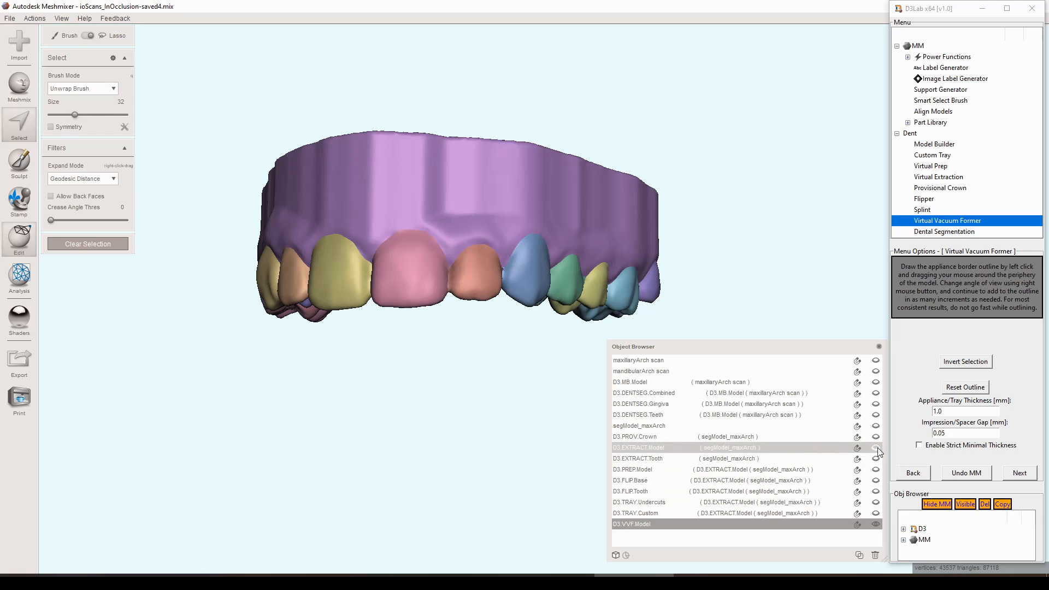
right_click_drag(391, 235, 415, 241)
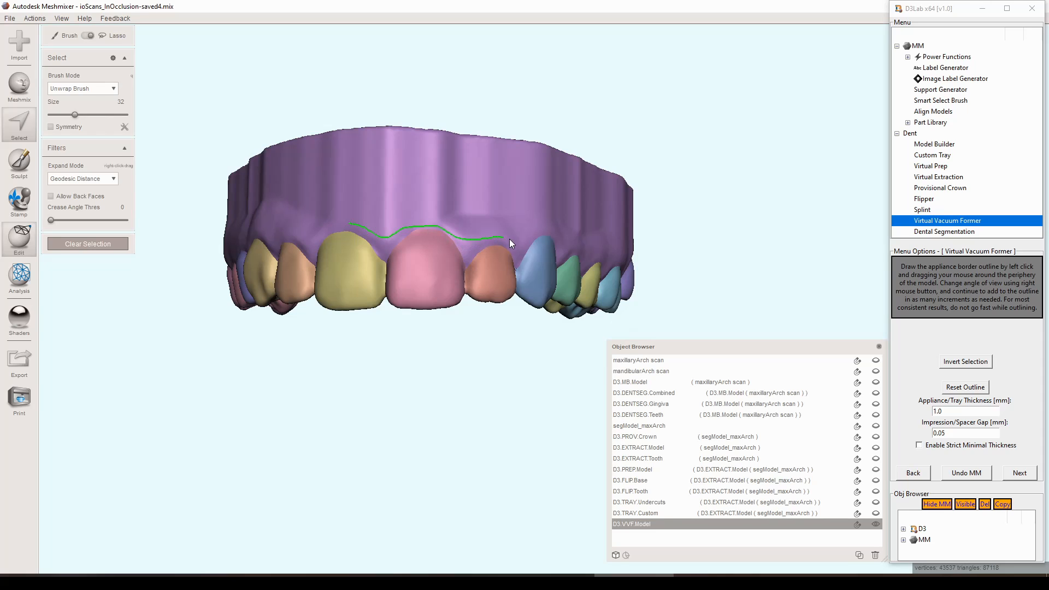
mouse_move(548, 231)
right_mouse_down()
mouse_move(457, 193)
mouse_move(502, 231)
mouse_move(536, 227)
mouse_move(533, 187)
mouse_move(559, 223)
mouse_move(532, 238)
right_mouse_up()
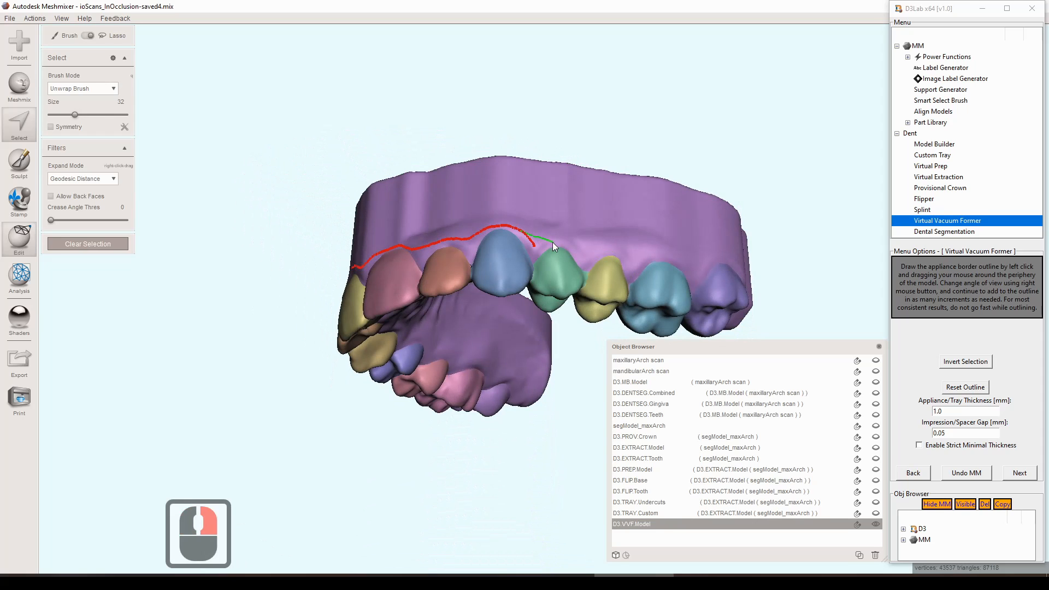
Continue the border over the green premolar and along the palatal gum behind the front teeth to the yellow central incisor
right_click_drag(567, 283, 518, 297)
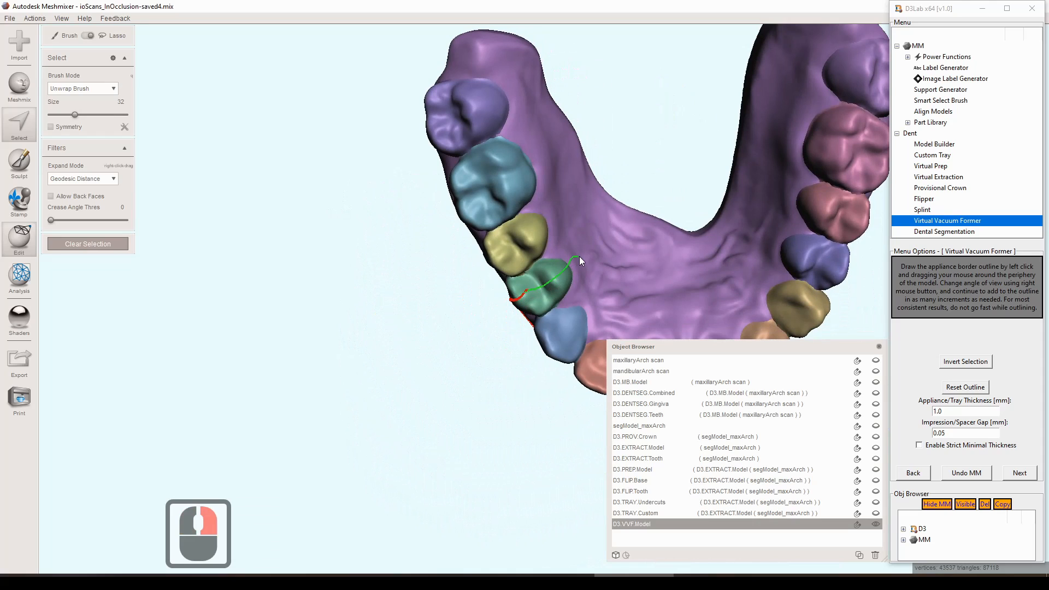
left_click_drag(578, 257, 580, 257)
right_click_drag(580, 257, 568, 299)
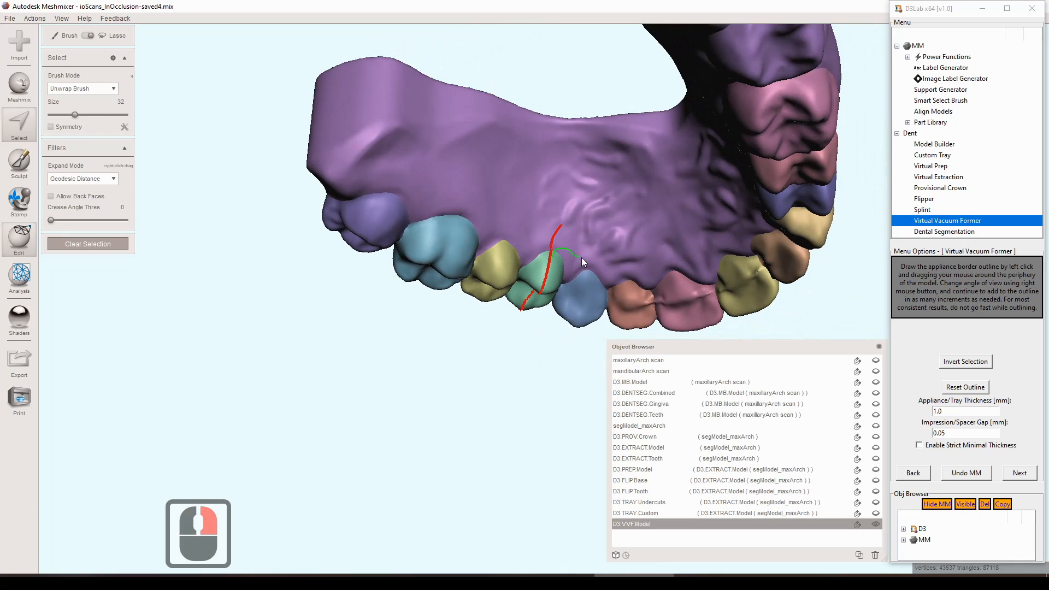
left_click_drag(660, 254, 669, 254)
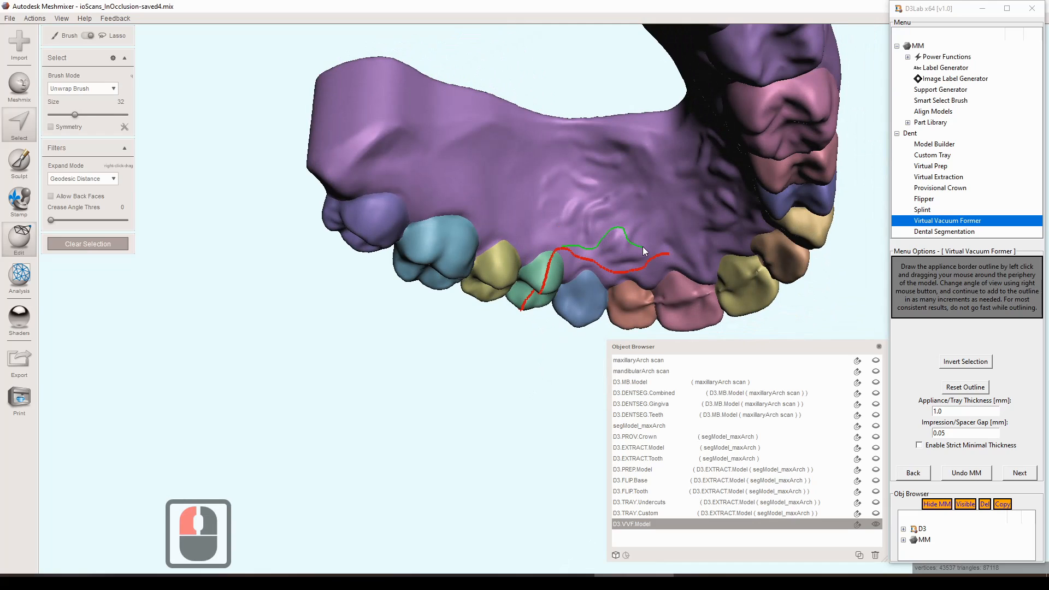
mouse_move(676, 252)
left_mouse_down()
mouse_move(689, 263)
mouse_move(713, 254)
left_mouse_up()
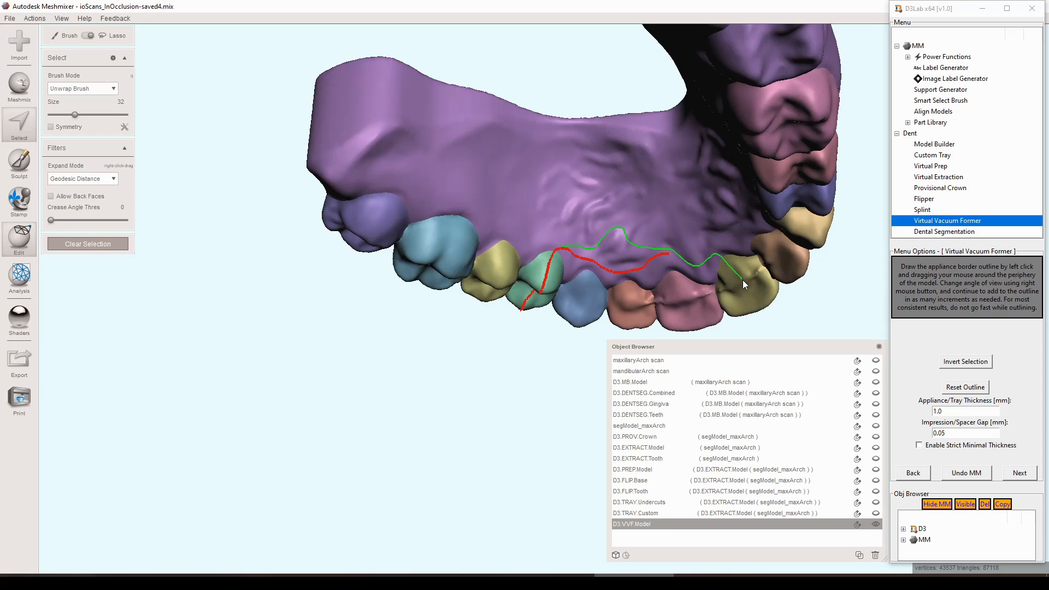
left_click_drag(756, 297, 760, 299)
Close the border loop by drawing up the facial surface of the yellow central incisor to the outline's starting point
mouse_move(765, 306)
right_mouse_down()
mouse_move(569, 166)
mouse_move(559, 209)
mouse_move(451, 96)
right_mouse_up()
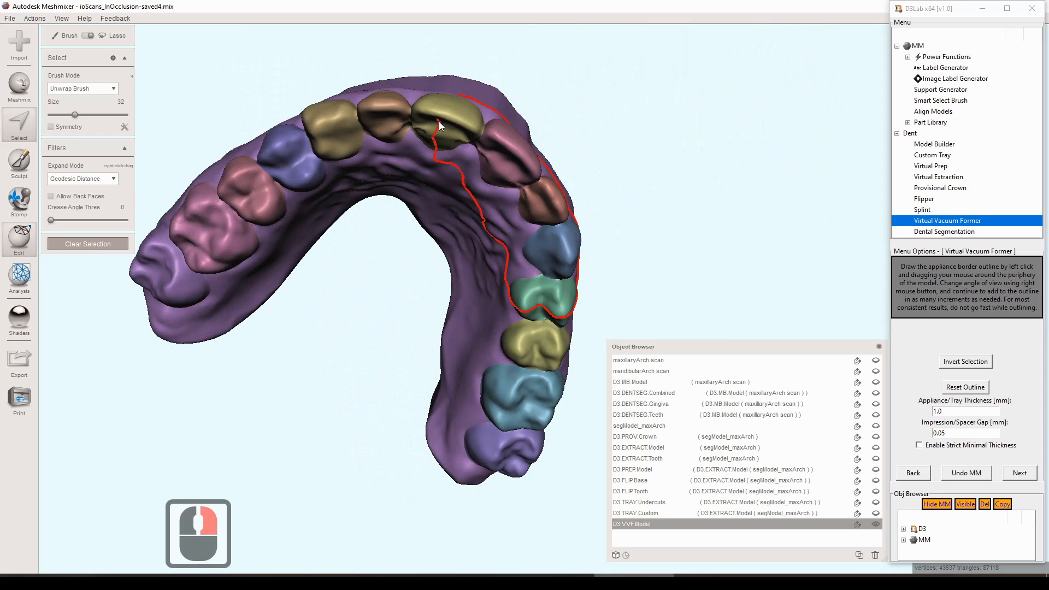
mouse_move(451, 103)
right_mouse_down()
mouse_move(442, 174)
mouse_move(406, 206)
right_mouse_up()
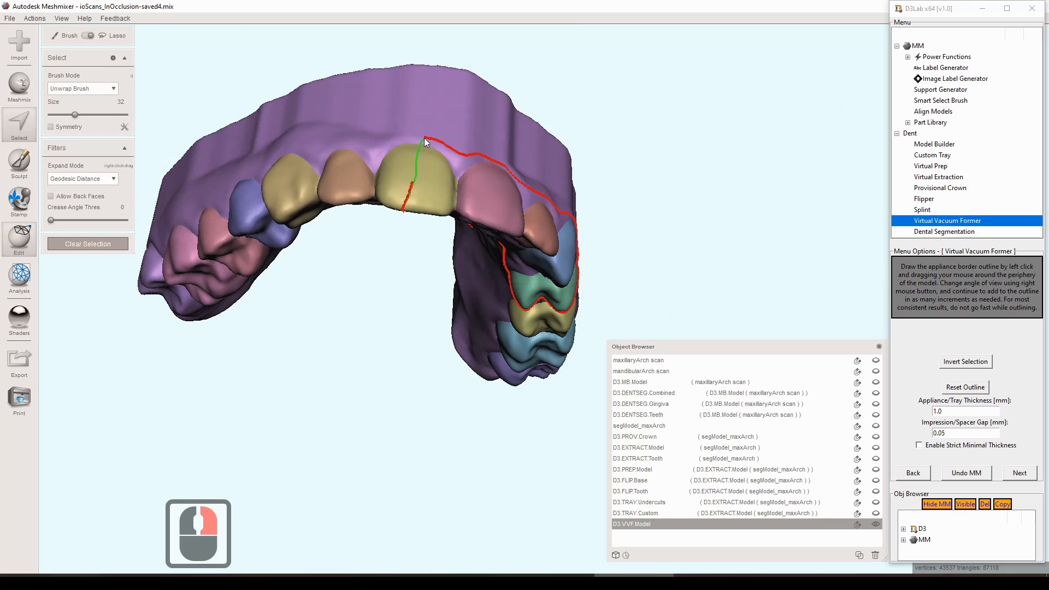
right_click_drag(548, 165, 535, 192)
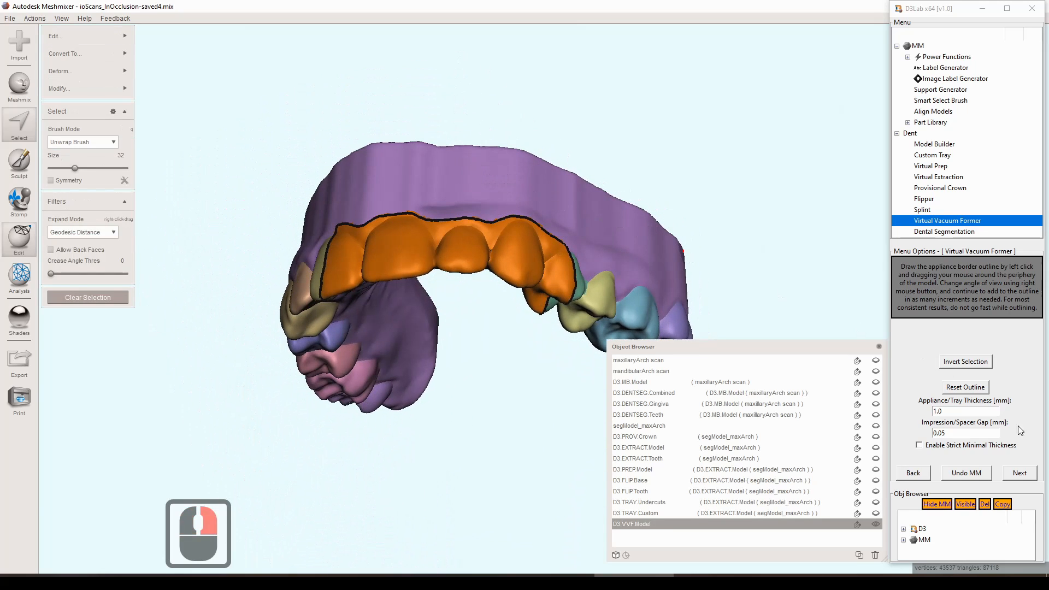
Set the appliance thickness to 1.5 mm and the impression/spacer gap to 0.00 mm
left_click(960, 411)
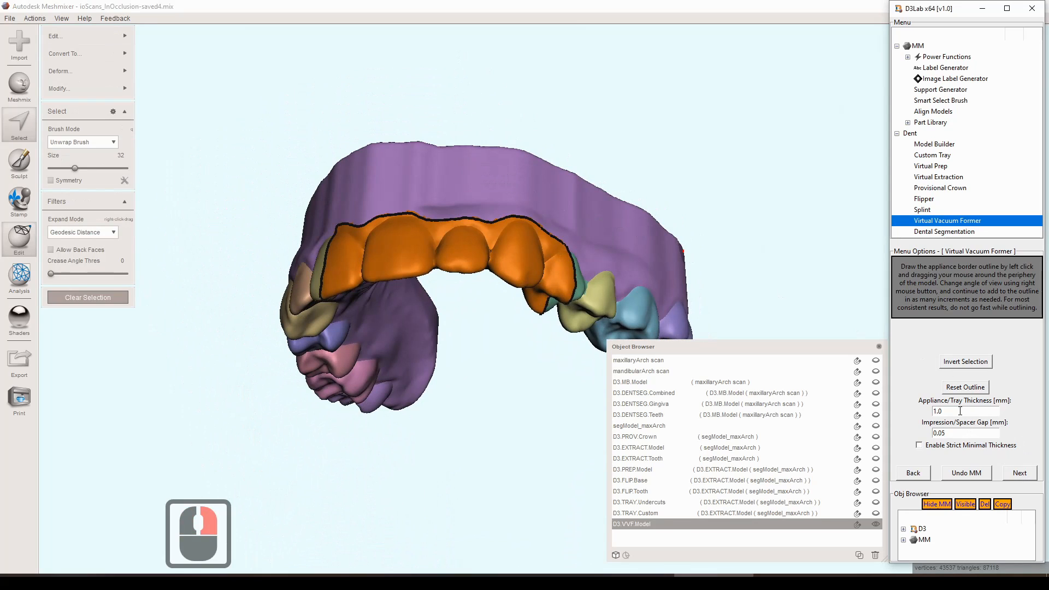
left_click(960, 411)
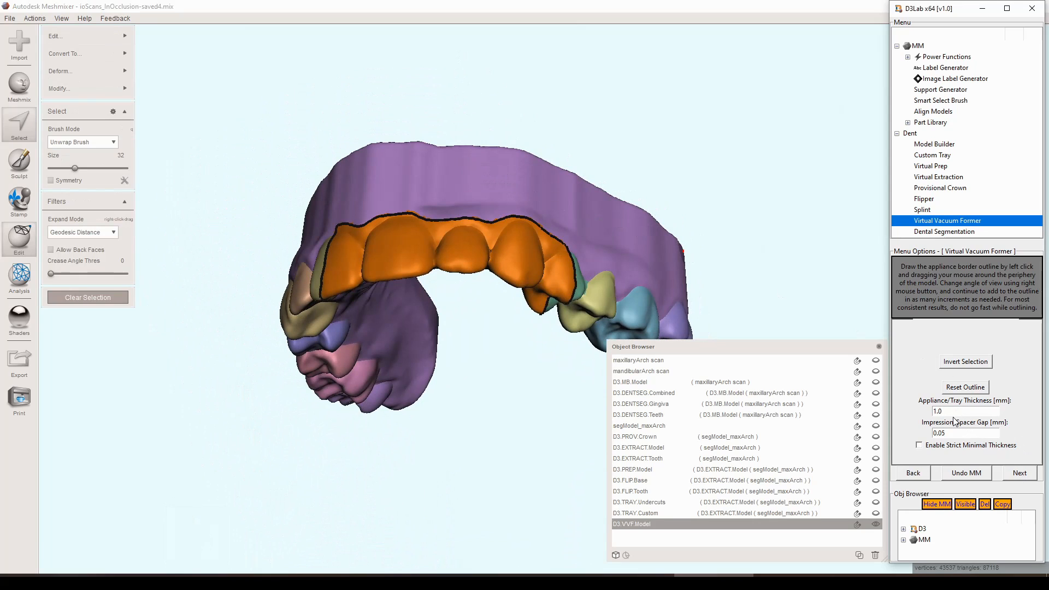
key("BackSpace")
type("5")
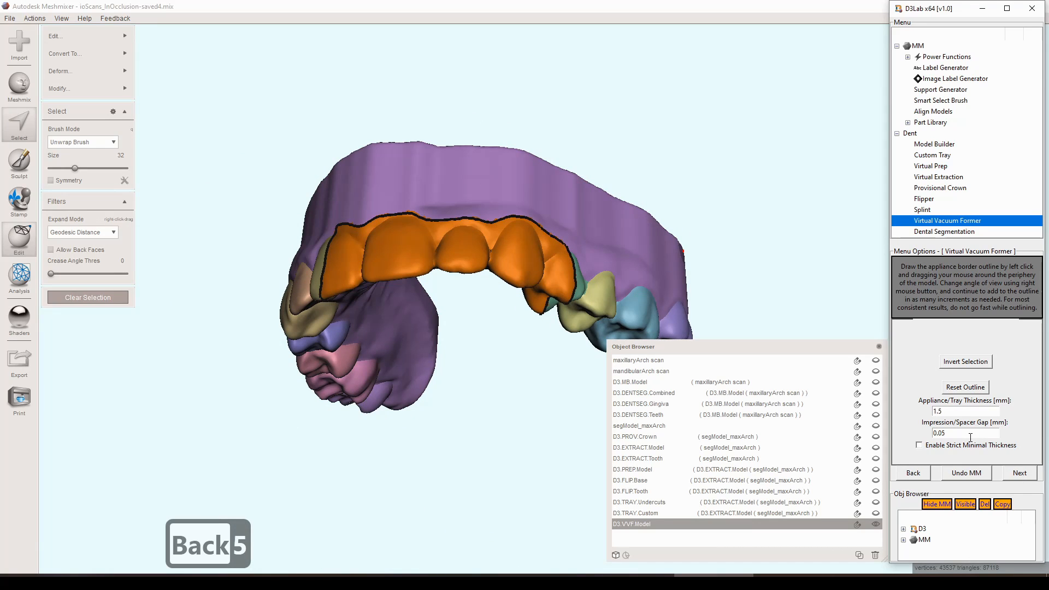
left_click(978, 435)
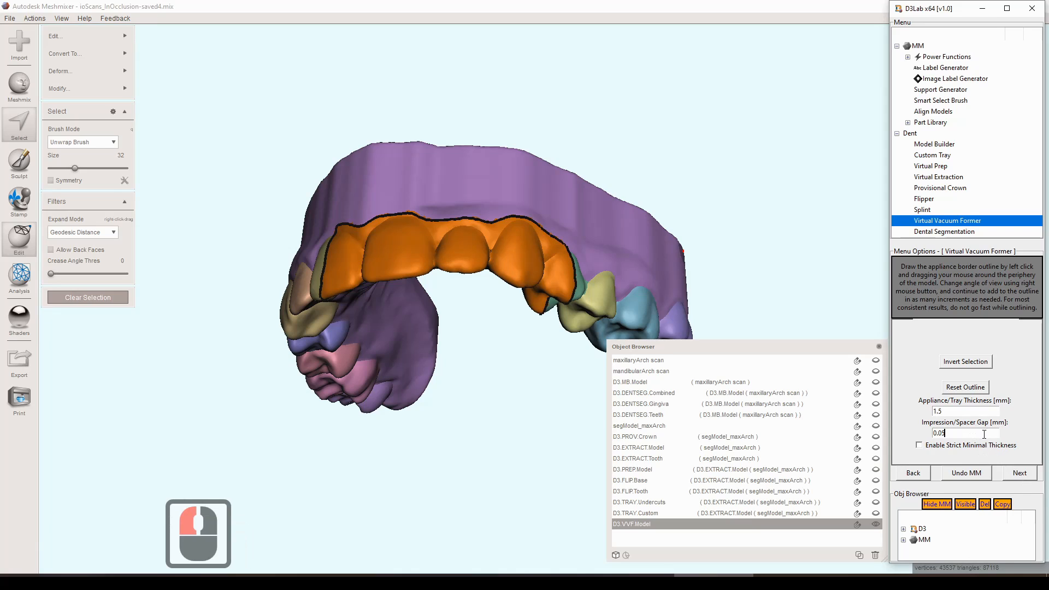
key("BackSpace")
type("0")
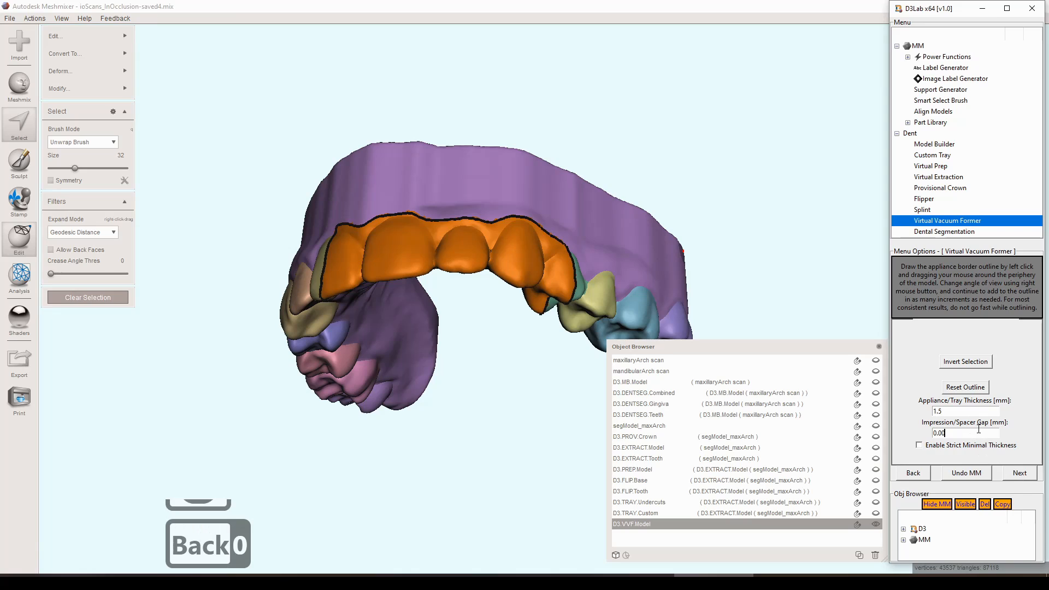
left_click(981, 414)
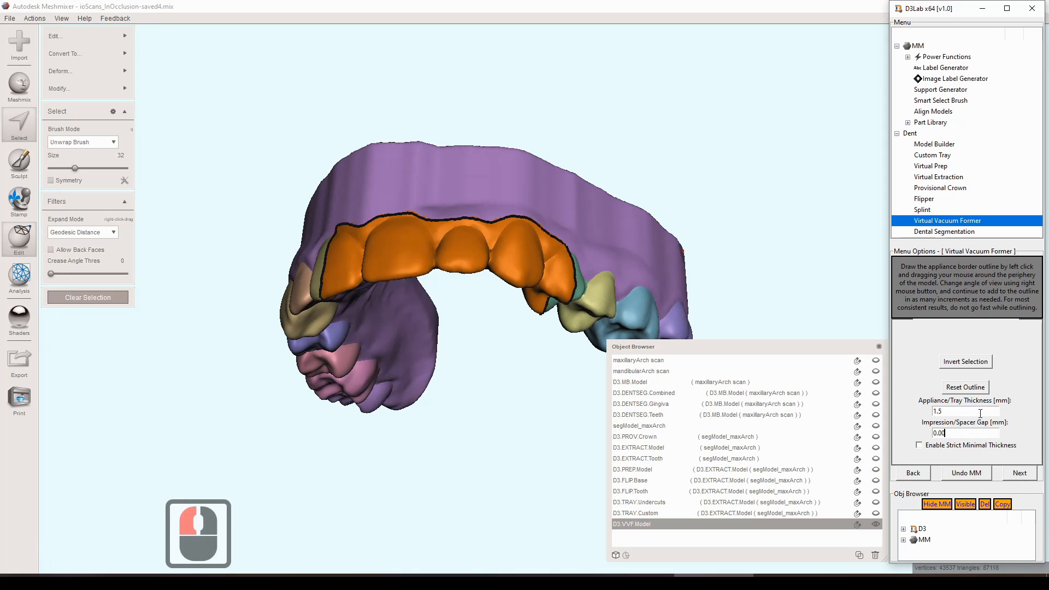
Generate the vacuum-formed appliance from the outlined area without adding any tissue/occlusal stops or perforations
left_click(1017, 475)
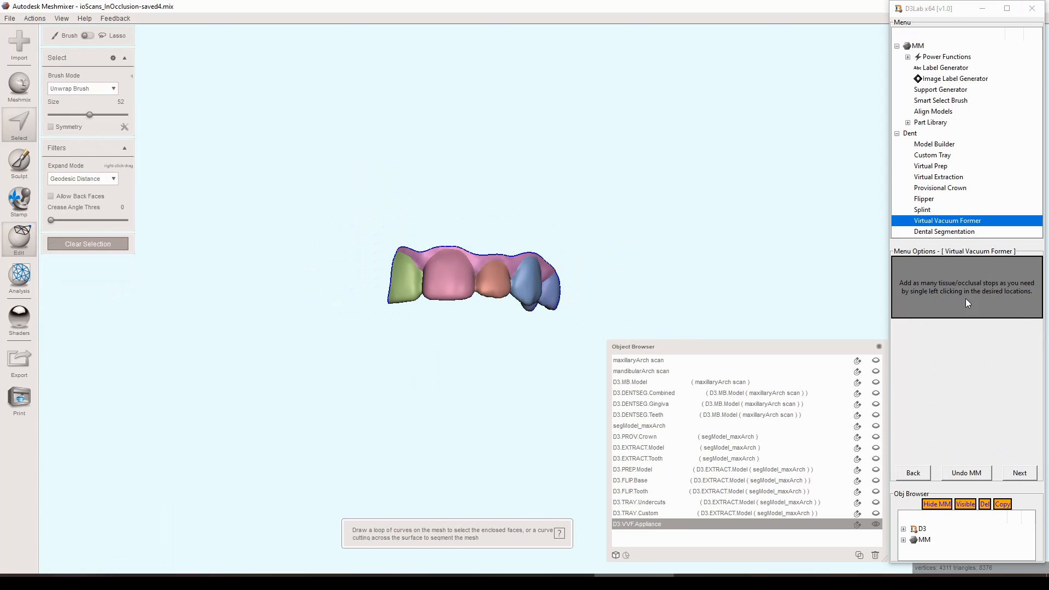
left_click(1019, 474)
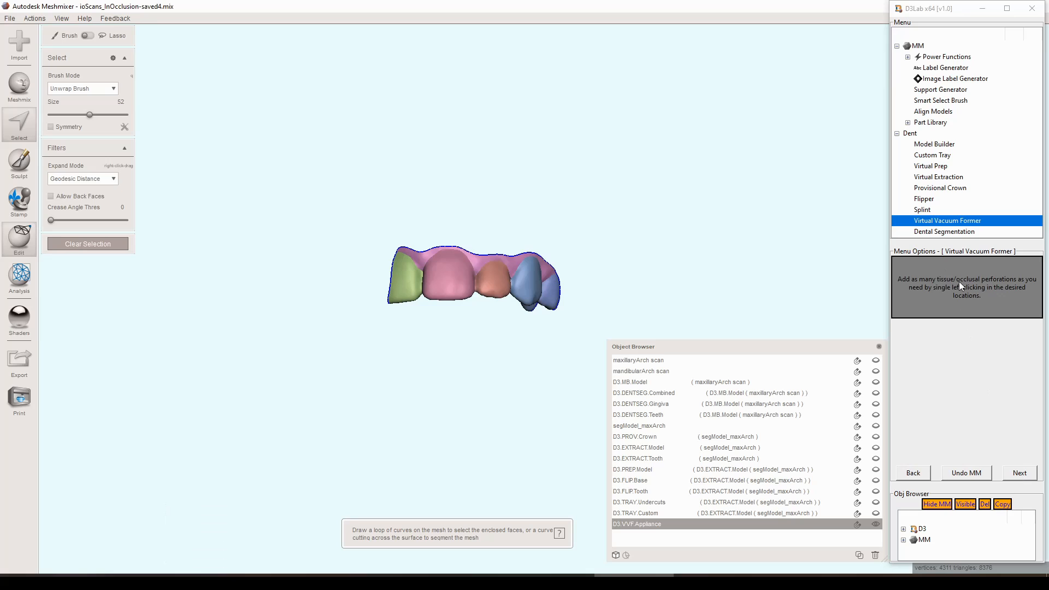
left_click(1020, 475)
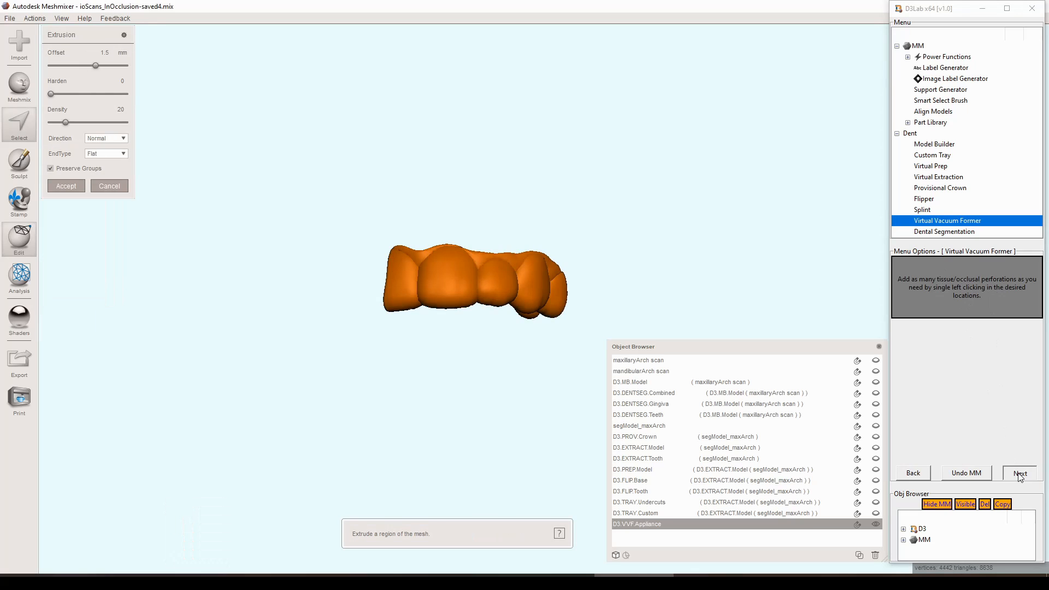
left_click(1020, 474)
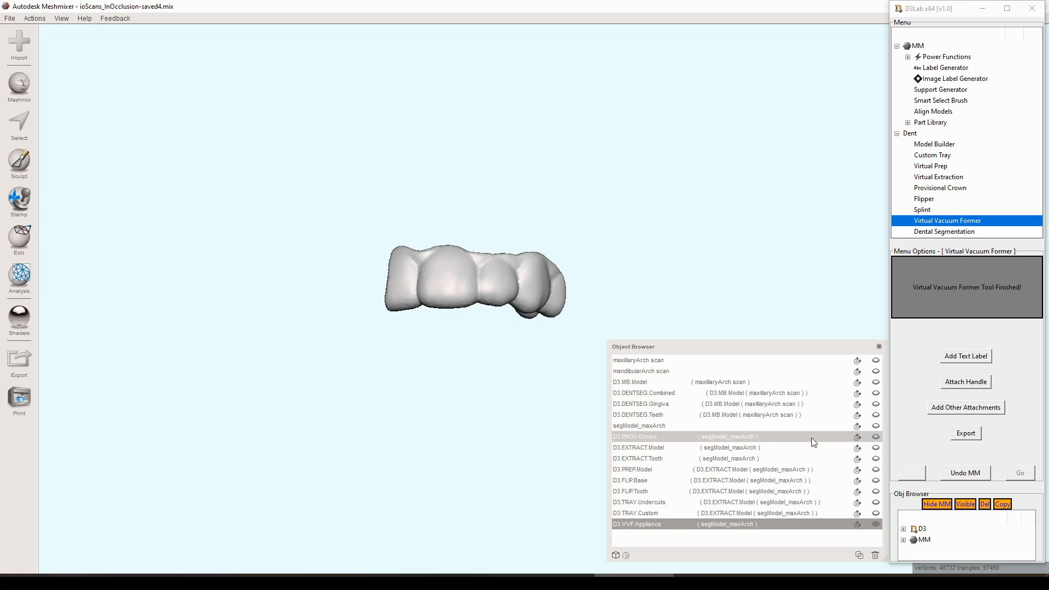
Show segModel_maxArch together with the finished appliance and examine the fit from the side, front and occlusal views
right_click_drag(491, 298, 491, 335)
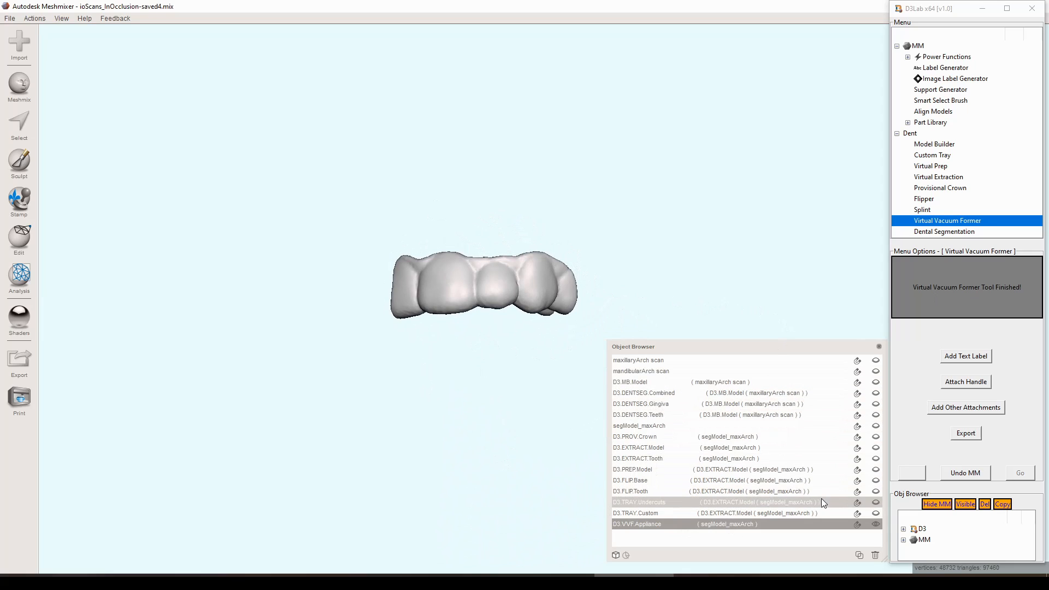
left_click(878, 427)
right_click_drag(522, 355, 723, 418)
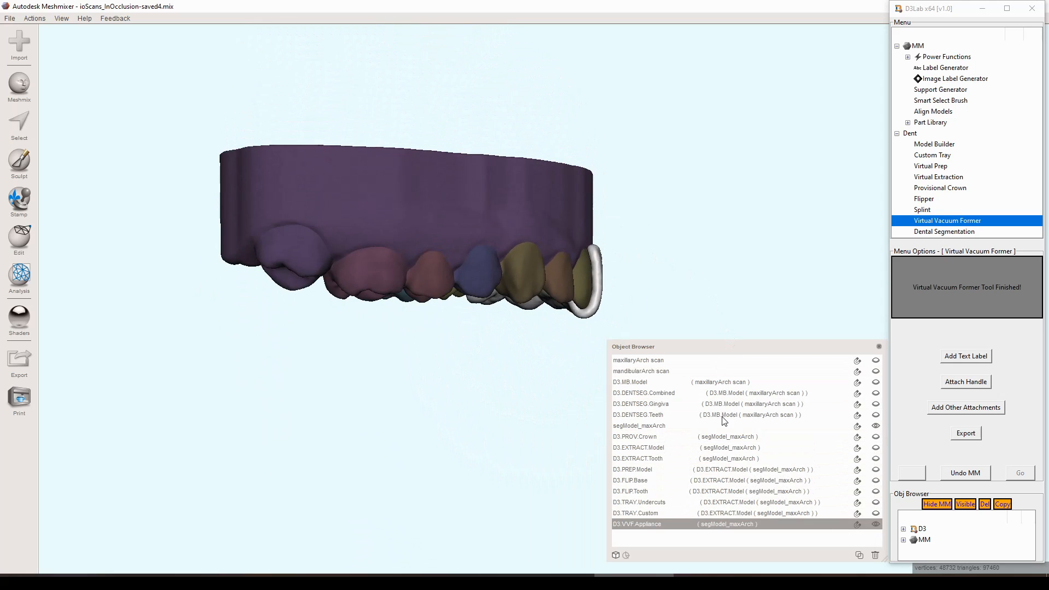
scroll(601, 281, "up", 5)
key("c")
right_click_drag(604, 287, 526, 240)
scroll(540, 275, "down", 3)
right_click_drag(540, 280, 629, 328)
middle_click_drag(664, 304, 572, 276)
right_click_drag(527, 236, 520, 136)
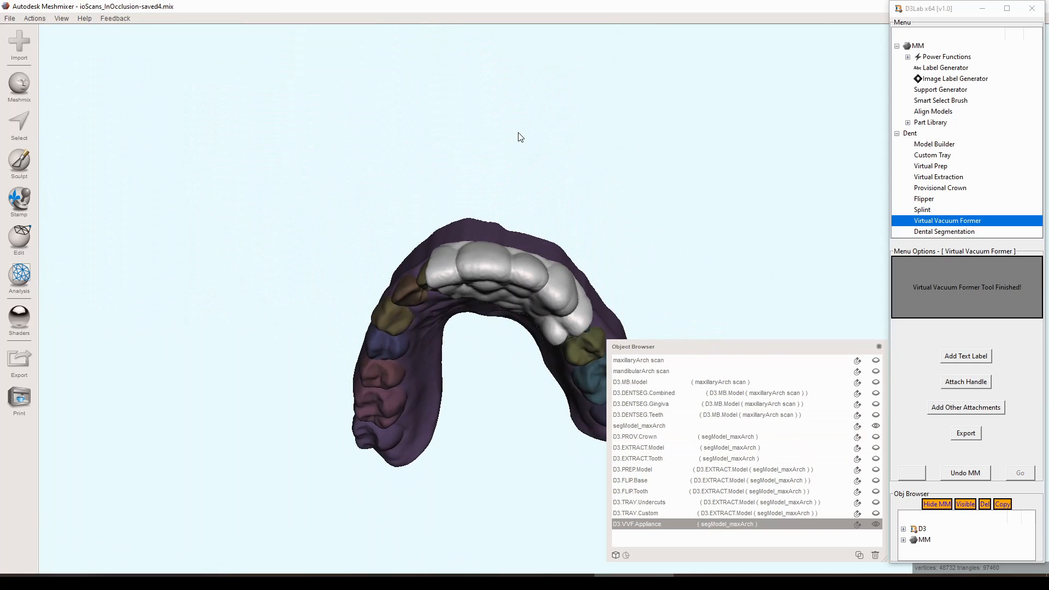
Select both segModel_maxArch and D3.VVF.Appliance, shown together from the front
left_click(516, 238, "ctrl")
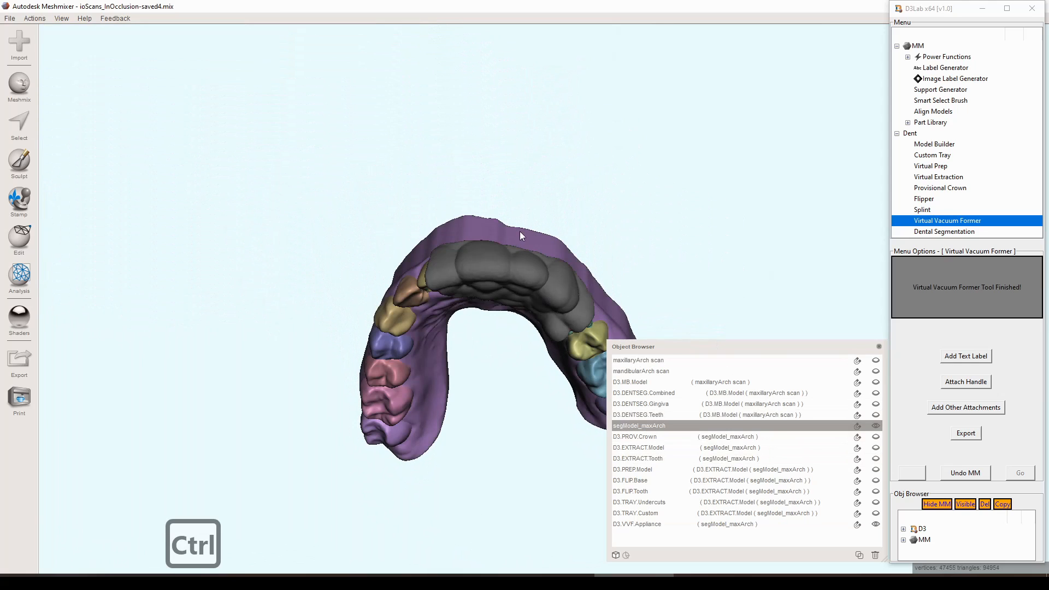
right_click_drag(521, 206, 553, 271)
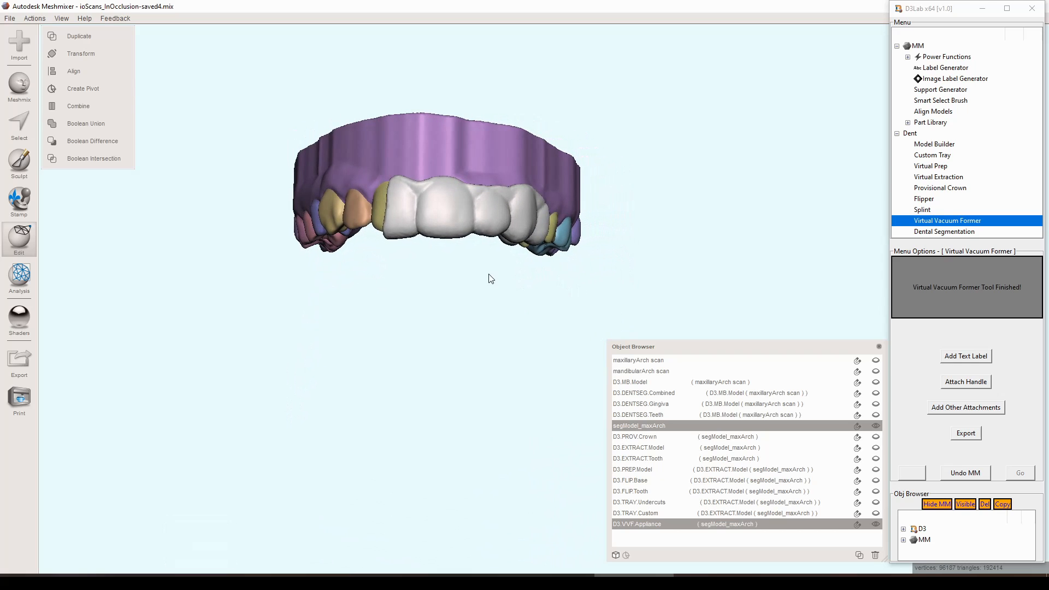
middle_click_drag(489, 275, 501, 305)
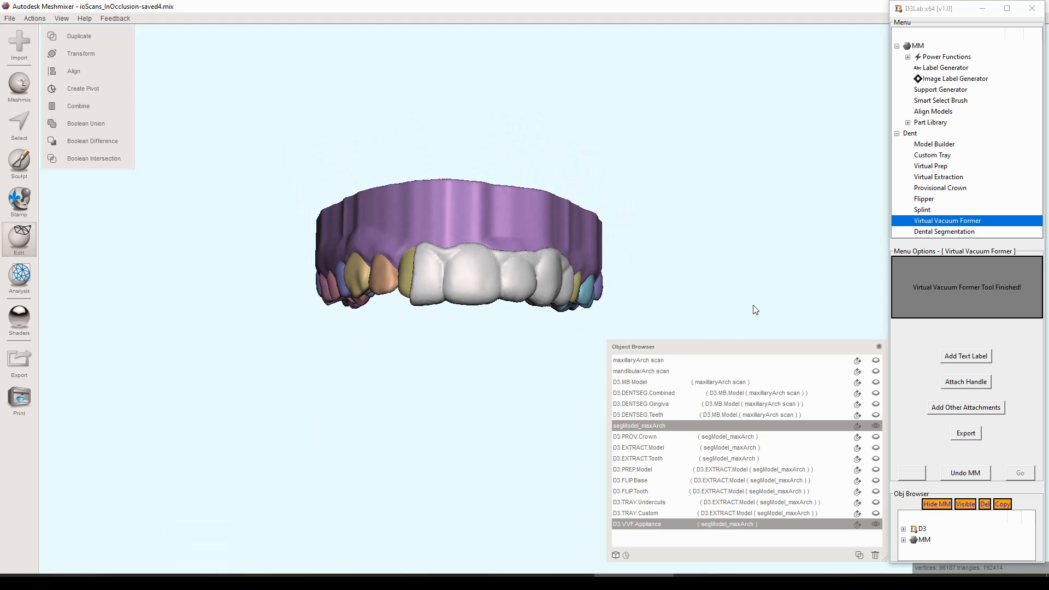